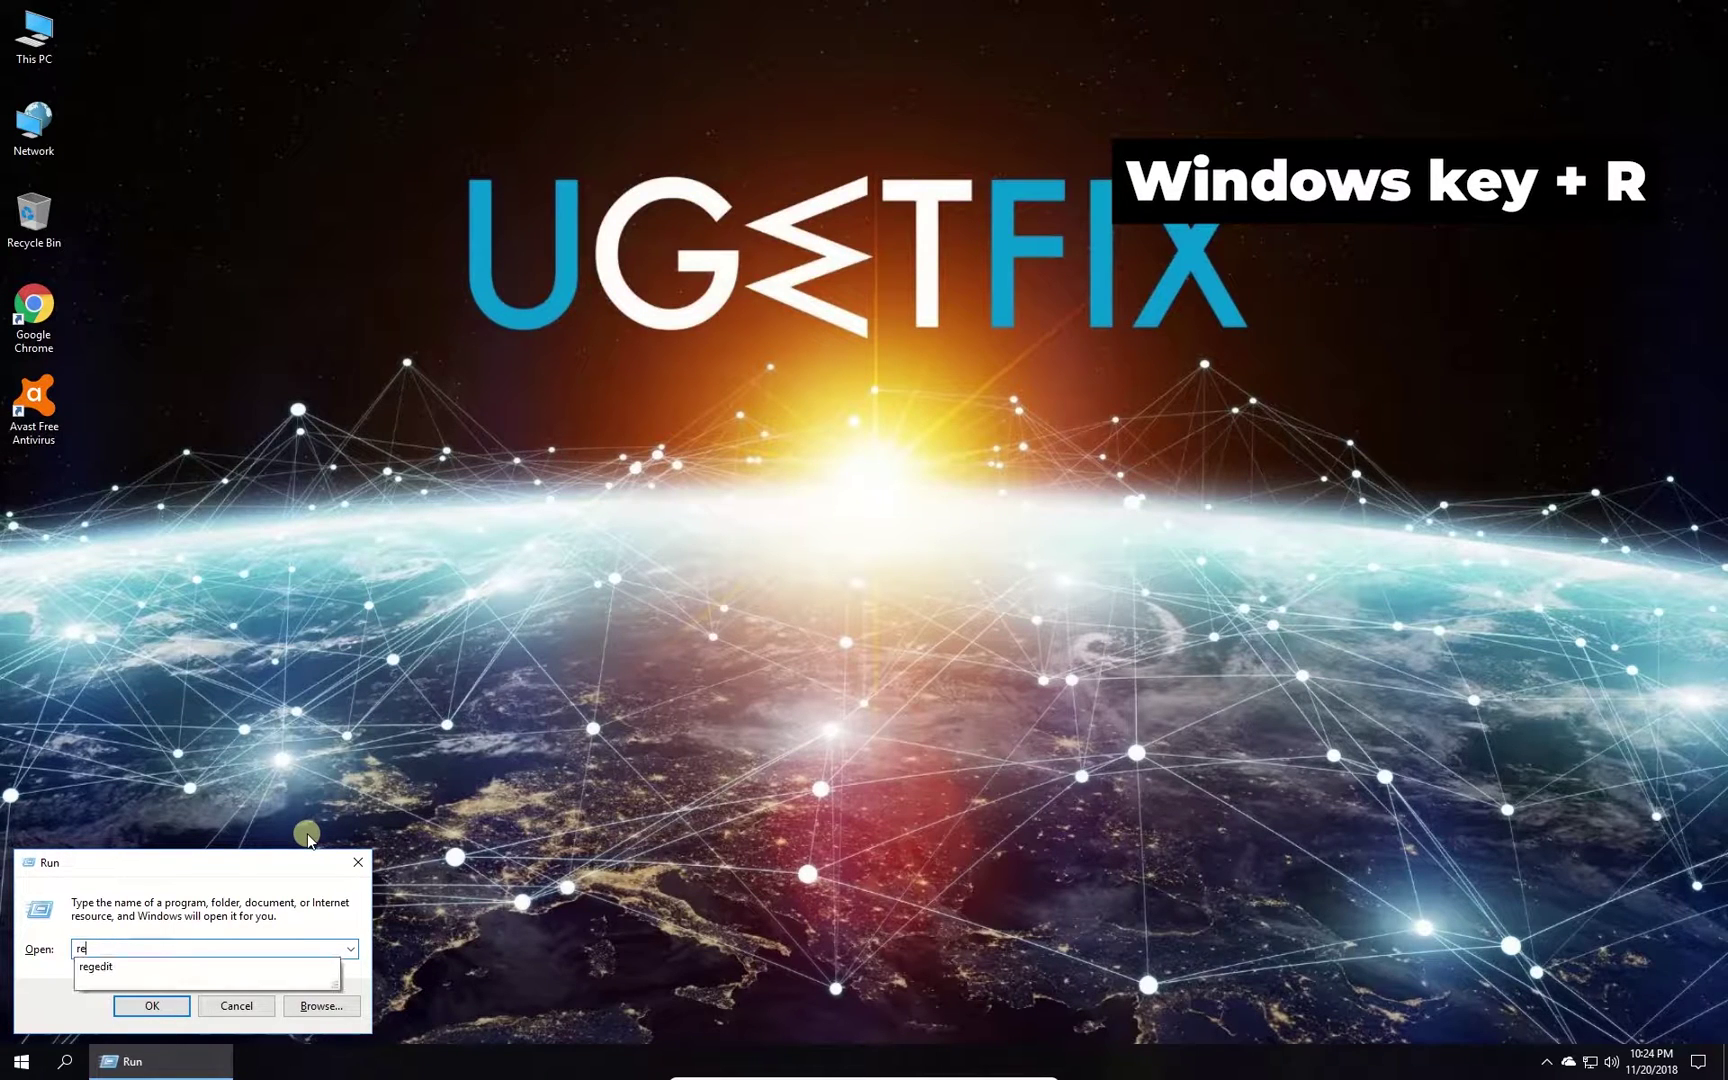
# Step: Launch Registry Editor with the regedit command from the Run dialog
pyautogui.press('Return')
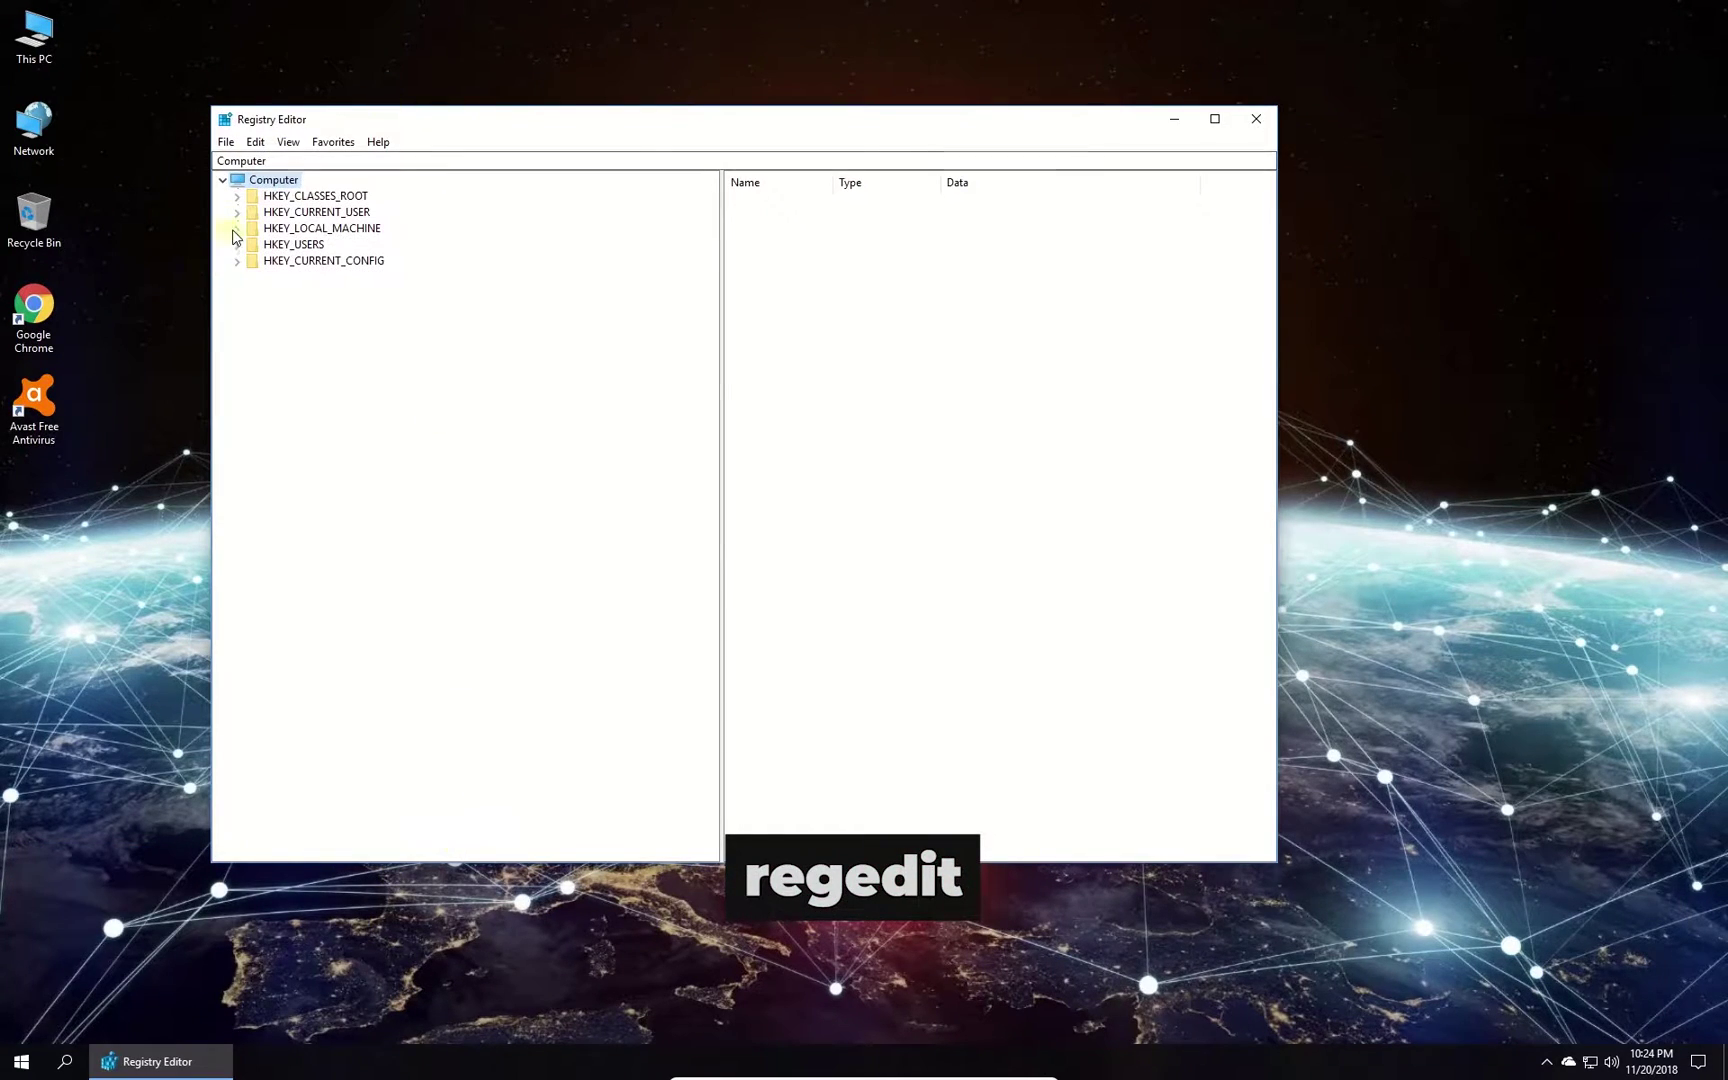
# Step: Expand HKEY_LOCAL_MACHINE down through SOFTWARE and Microsoft to Windows NT
pyautogui.click(236, 229)
pyautogui.doubleClick(291, 307)
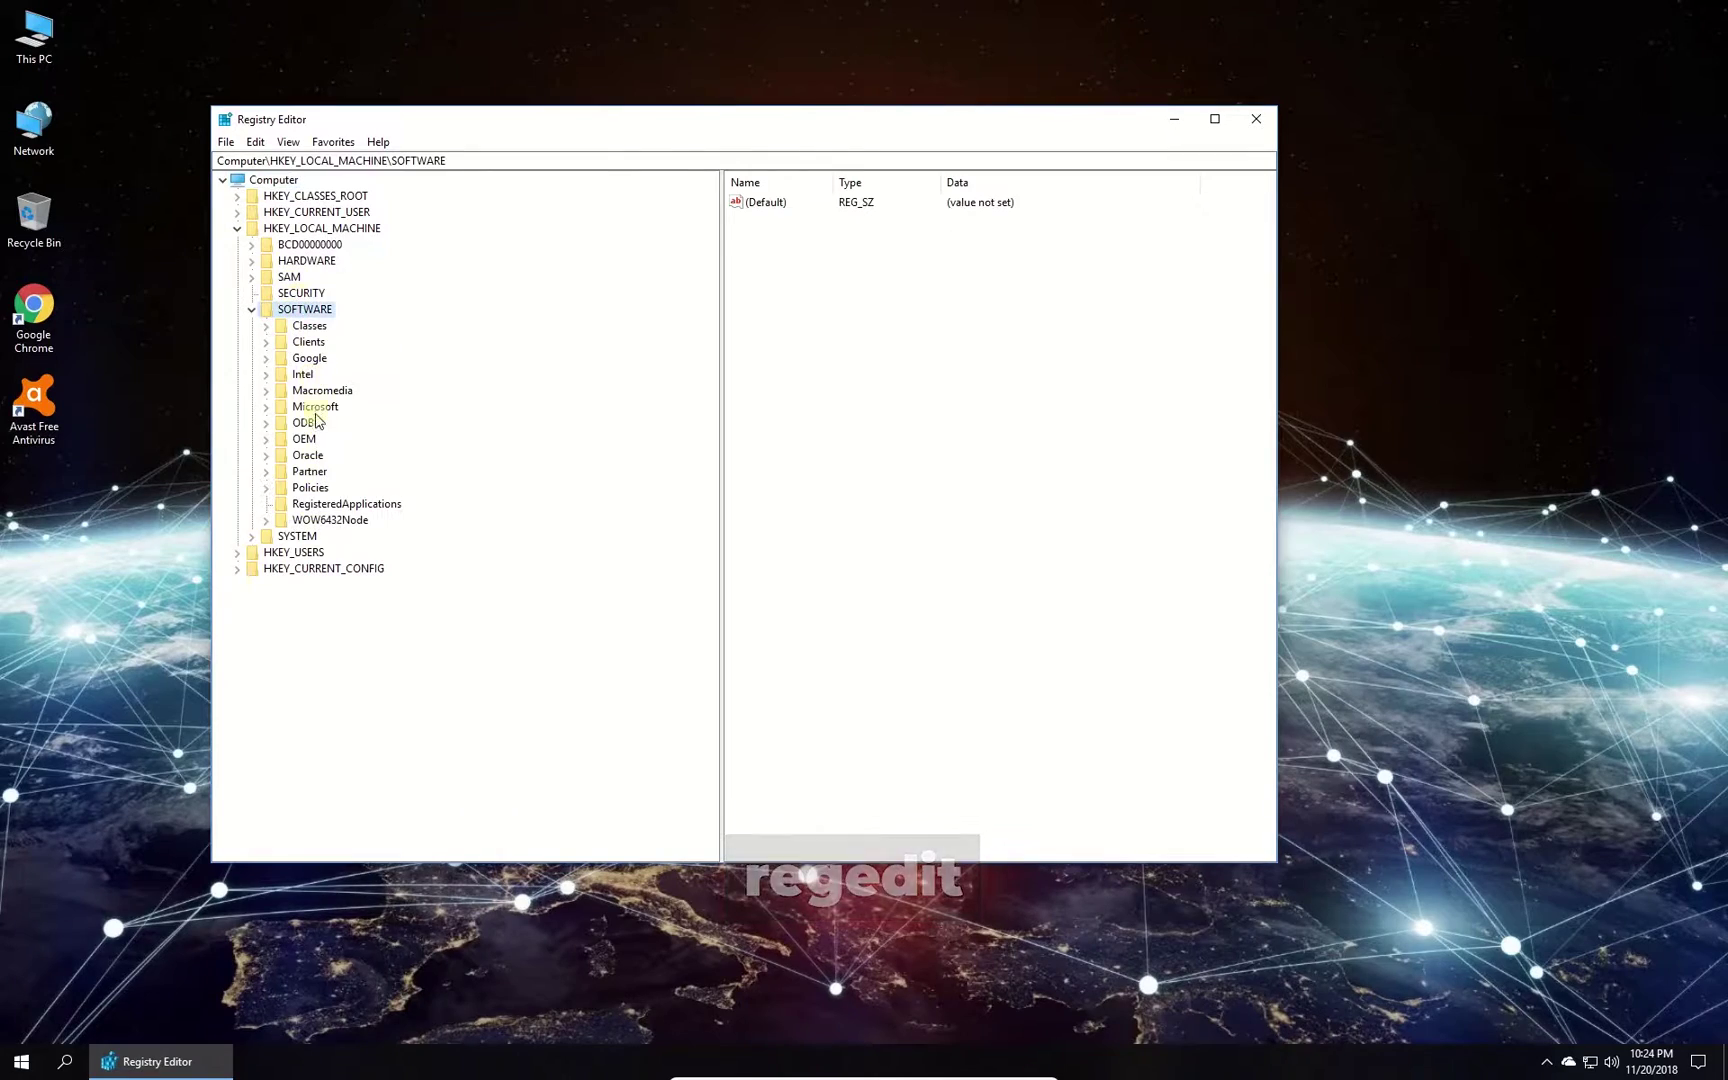
pyautogui.doubleClick(313, 422)
pyautogui.scroll(-10, 393, 451)
pyautogui.scroll(-10, 393, 451)
pyautogui.doubleClick(351, 675)
# Step: Open CurrentVersion\Winlogon and inspect the Userinit value, C:\Windows\system32\userinit.exe
pyautogui.doubleClick(365, 729)
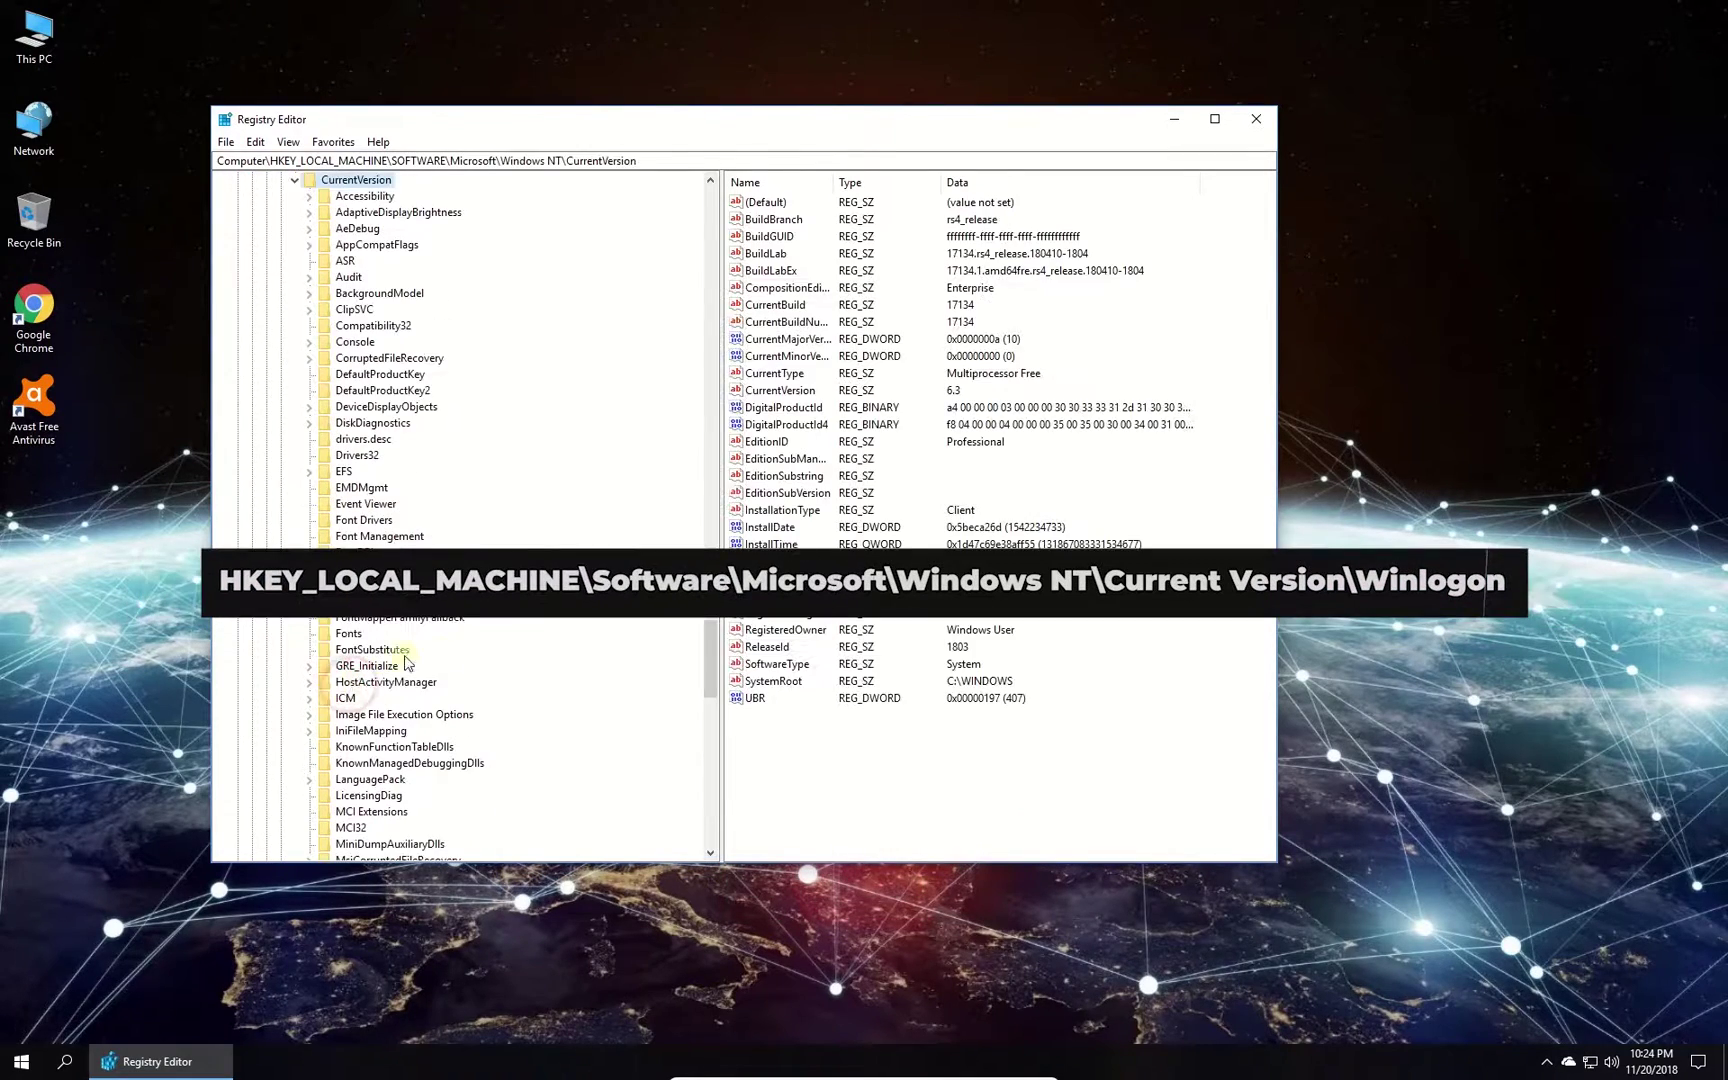
pyautogui.scroll(-5, 501, 643)
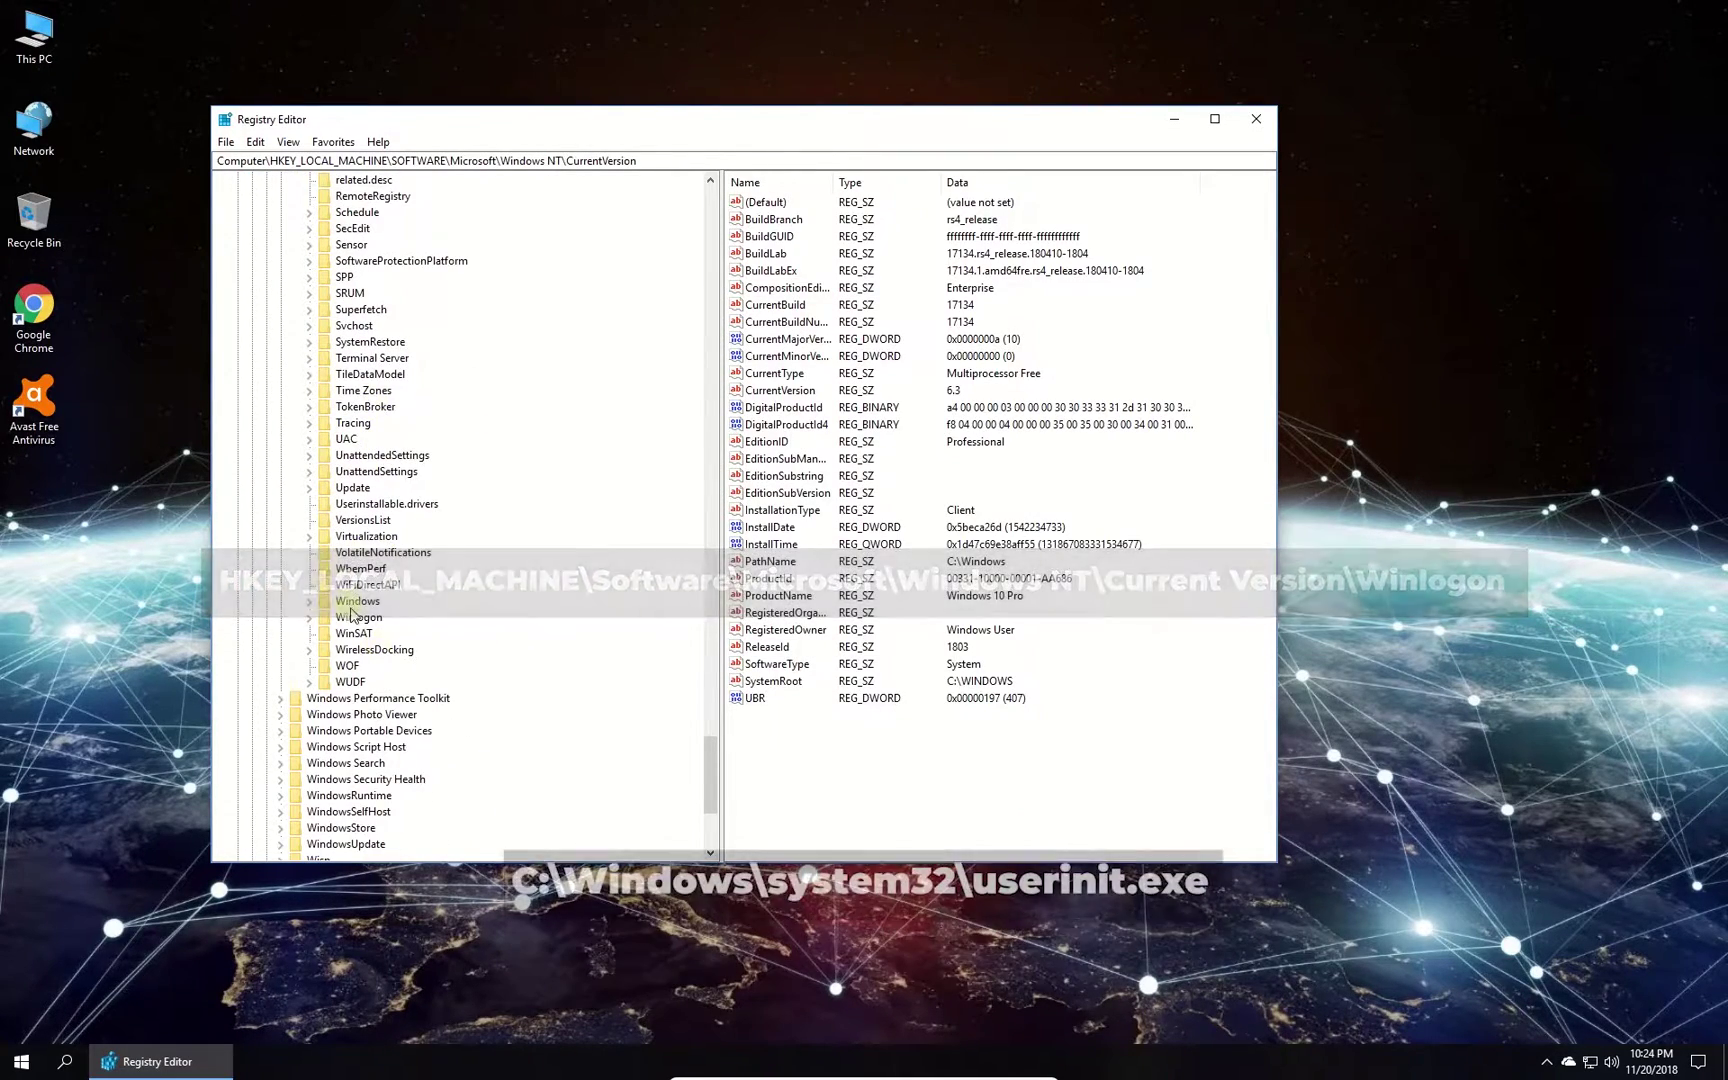
pyautogui.doubleClick(359, 617)
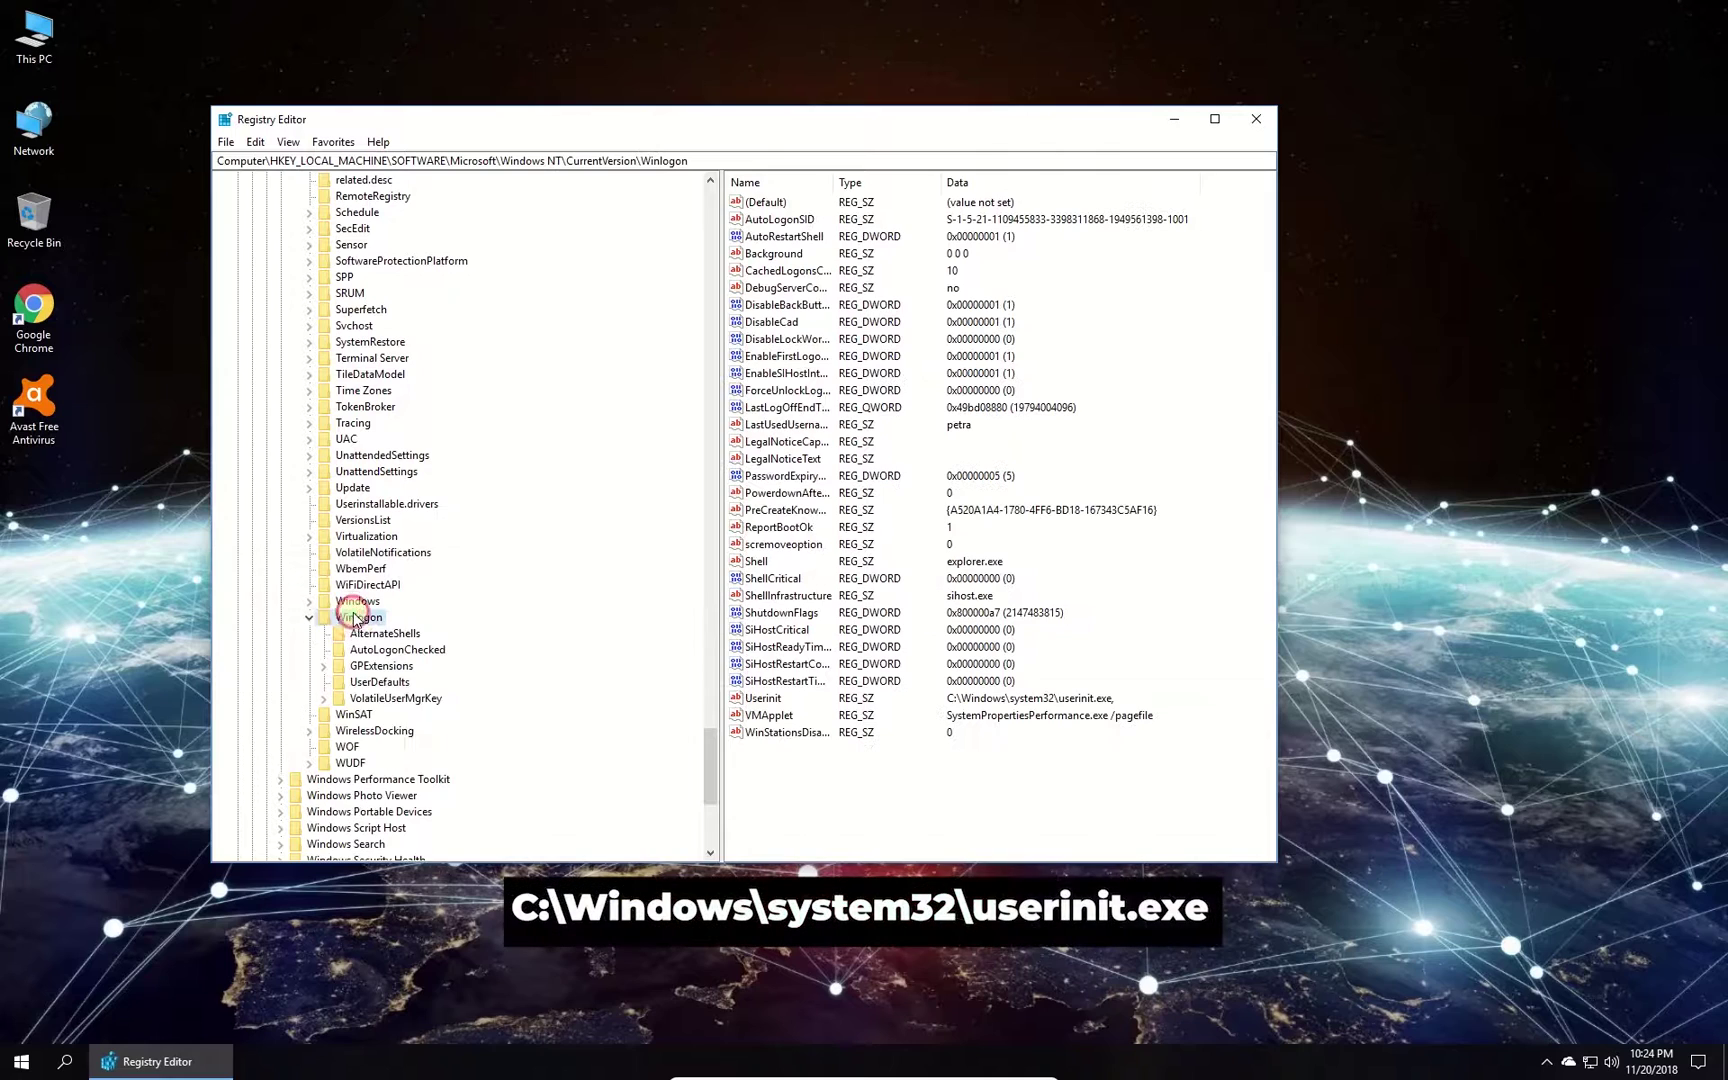
pyautogui.doubleClick(763, 698)
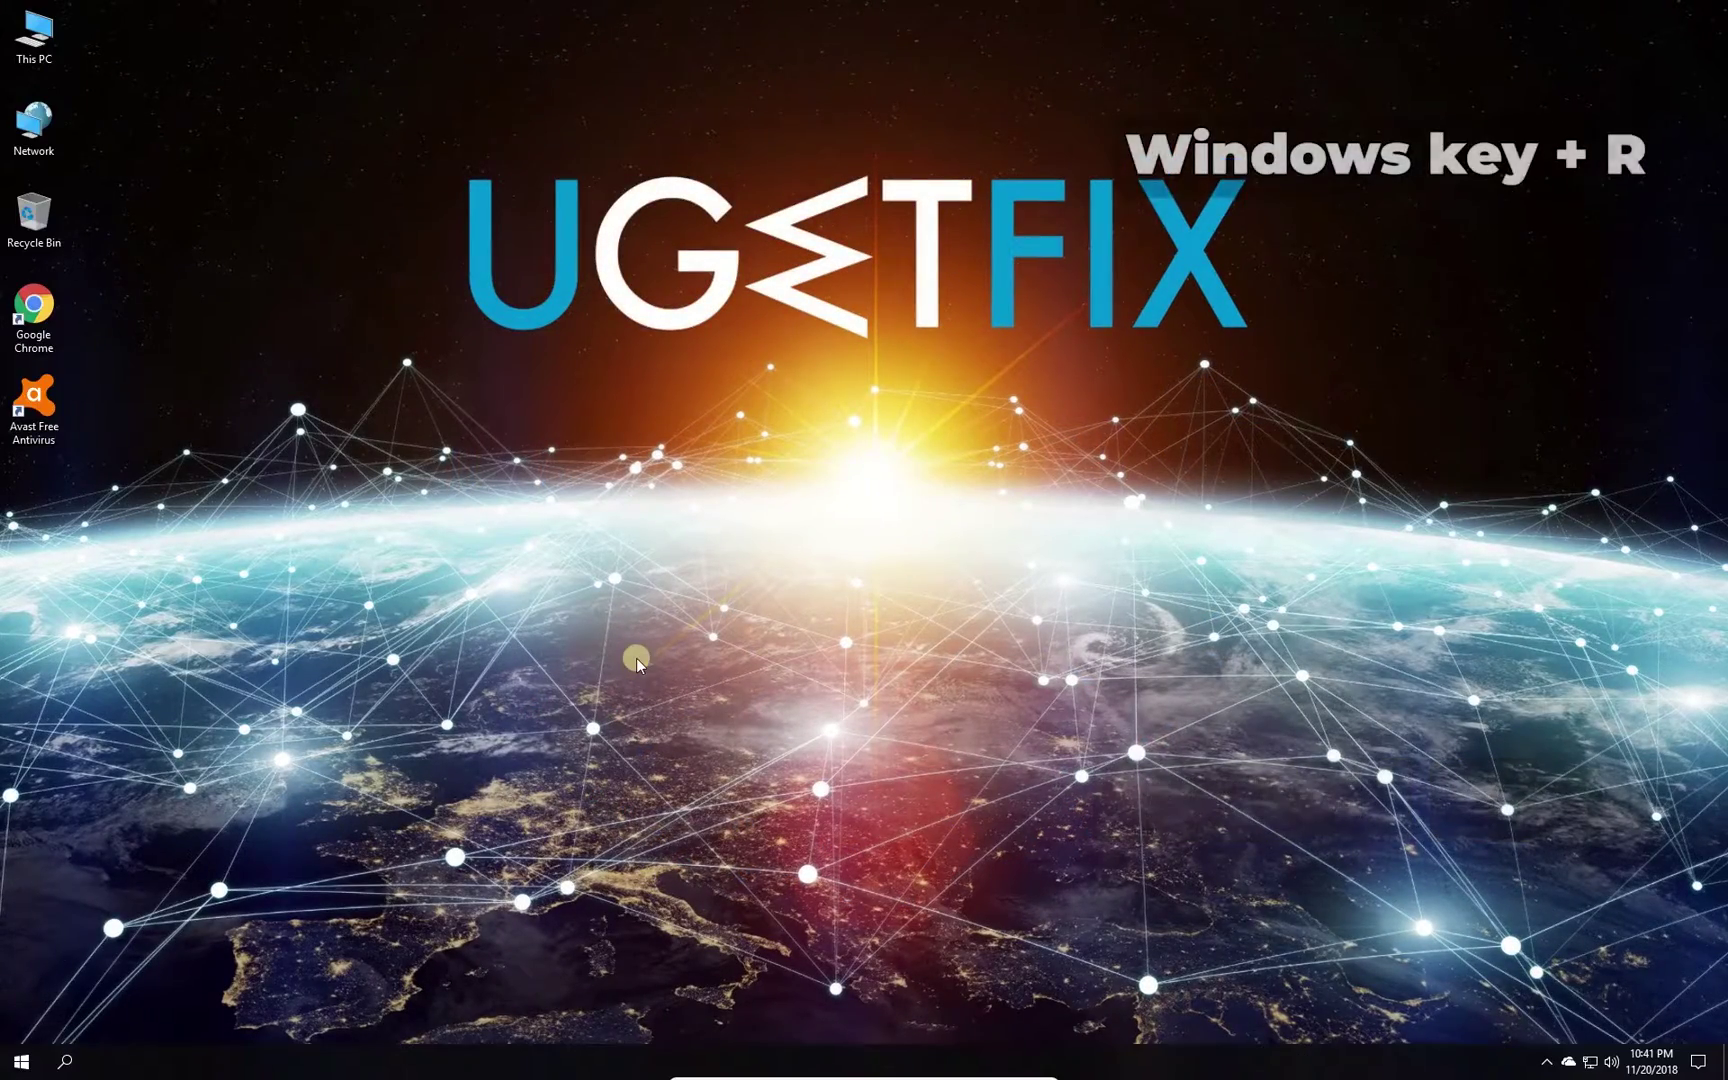
# Step: Relaunch Registry Editor by running regedit from the Win+R Run box
pyautogui.press('super+r')
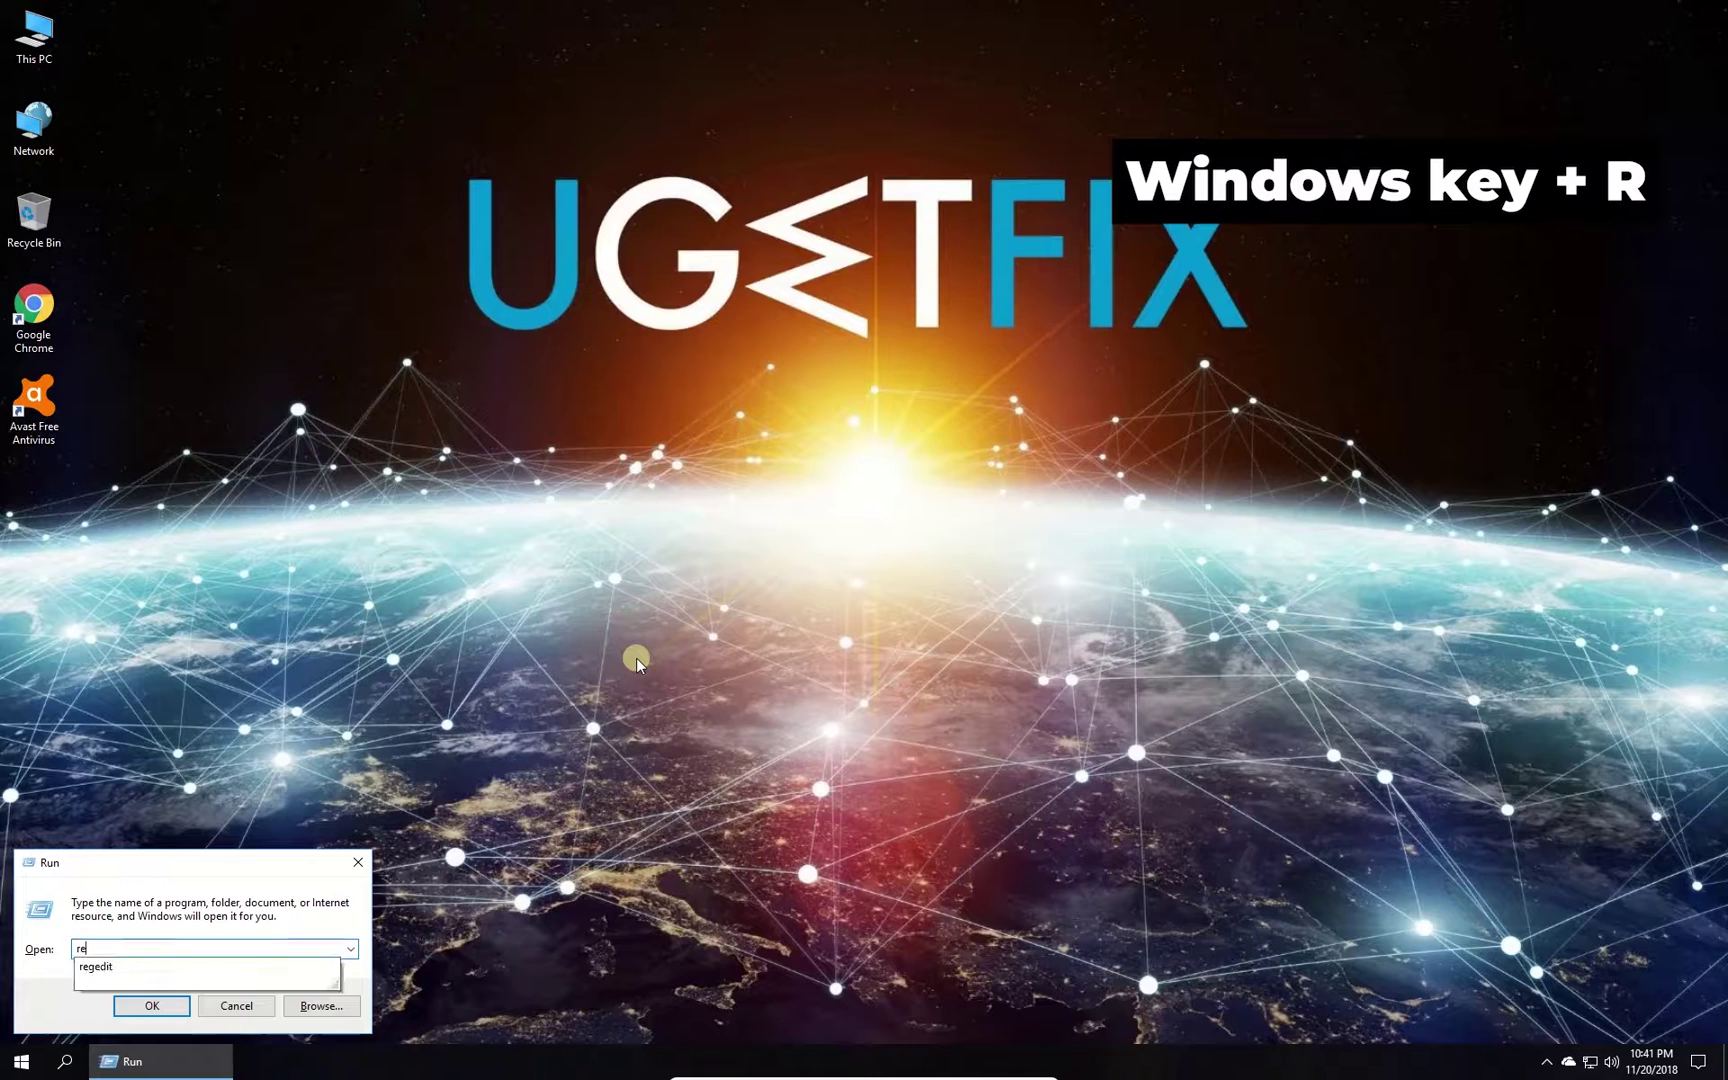
pyautogui.press('Return')
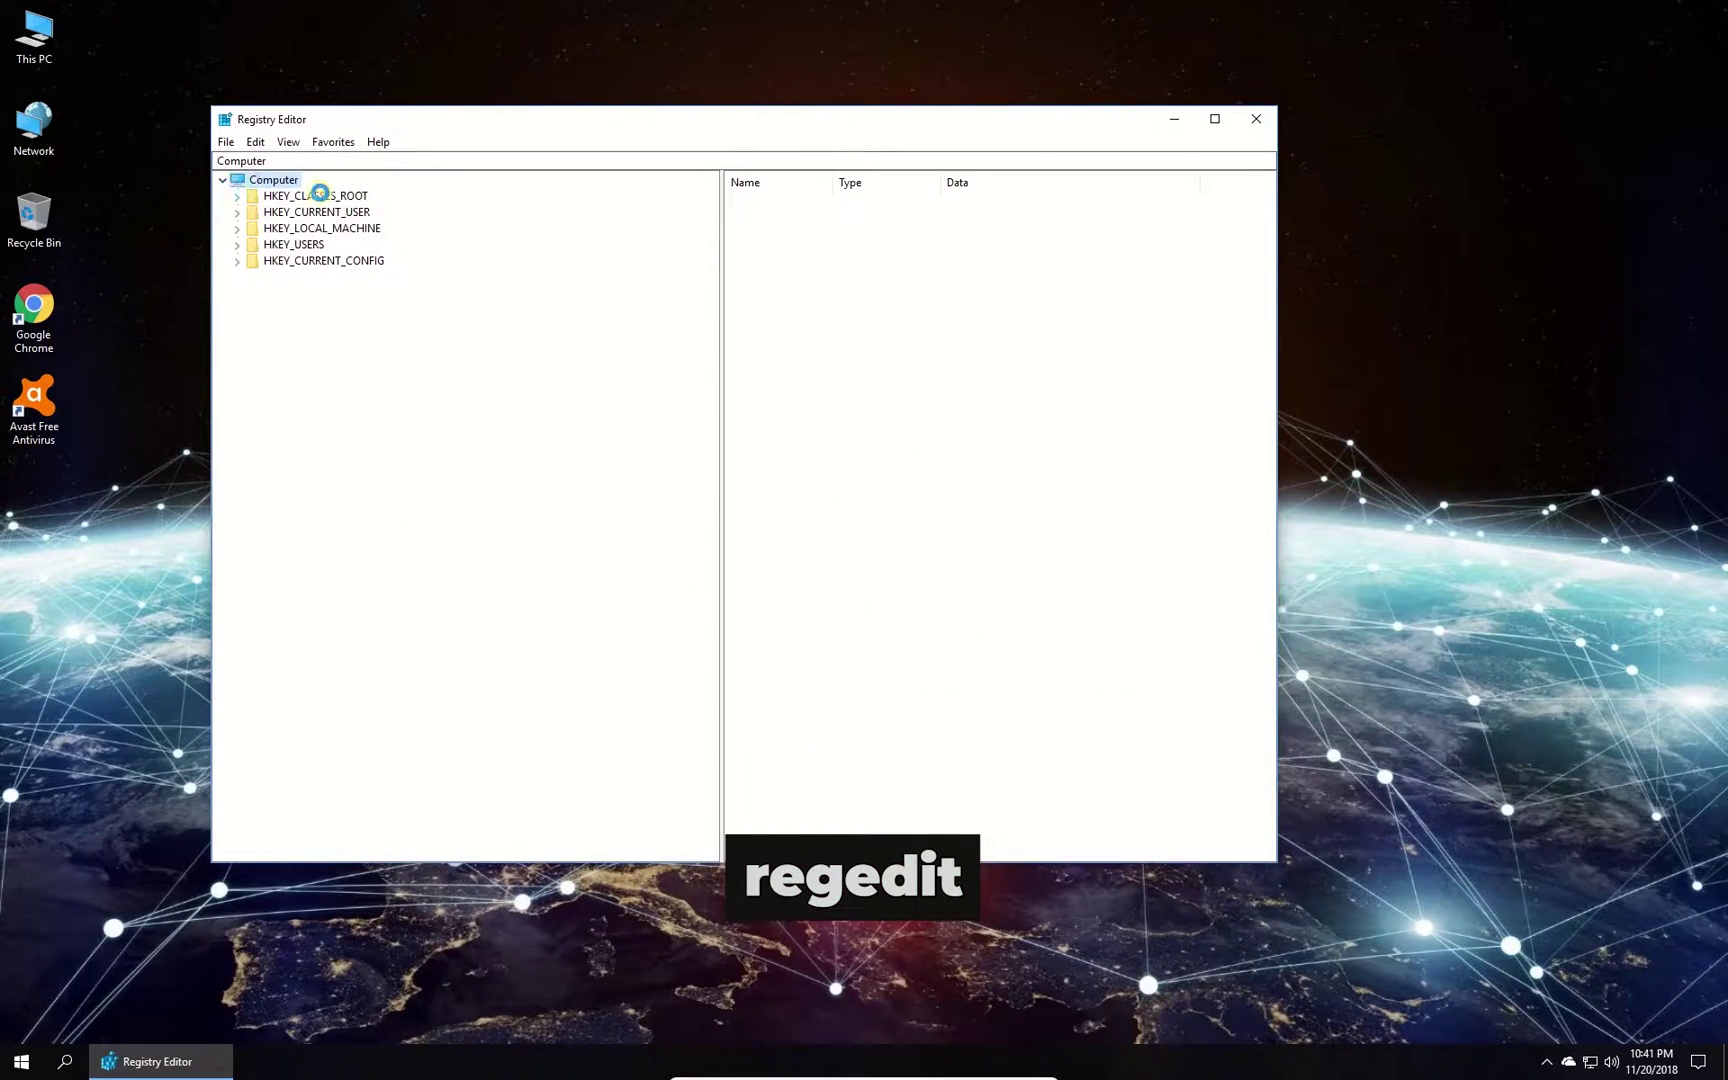
# Step: Expand HKEY_CLASSES_ROOT and select .vbs to view its VBSFile default value
pyautogui.doubleClick(314, 194)
pyautogui.moveTo(710, 196)
pyautogui.mouseDown()
pyautogui.moveTo(710, 374)
pyautogui.moveTo(710, 270)
pyautogui.mouseUp()
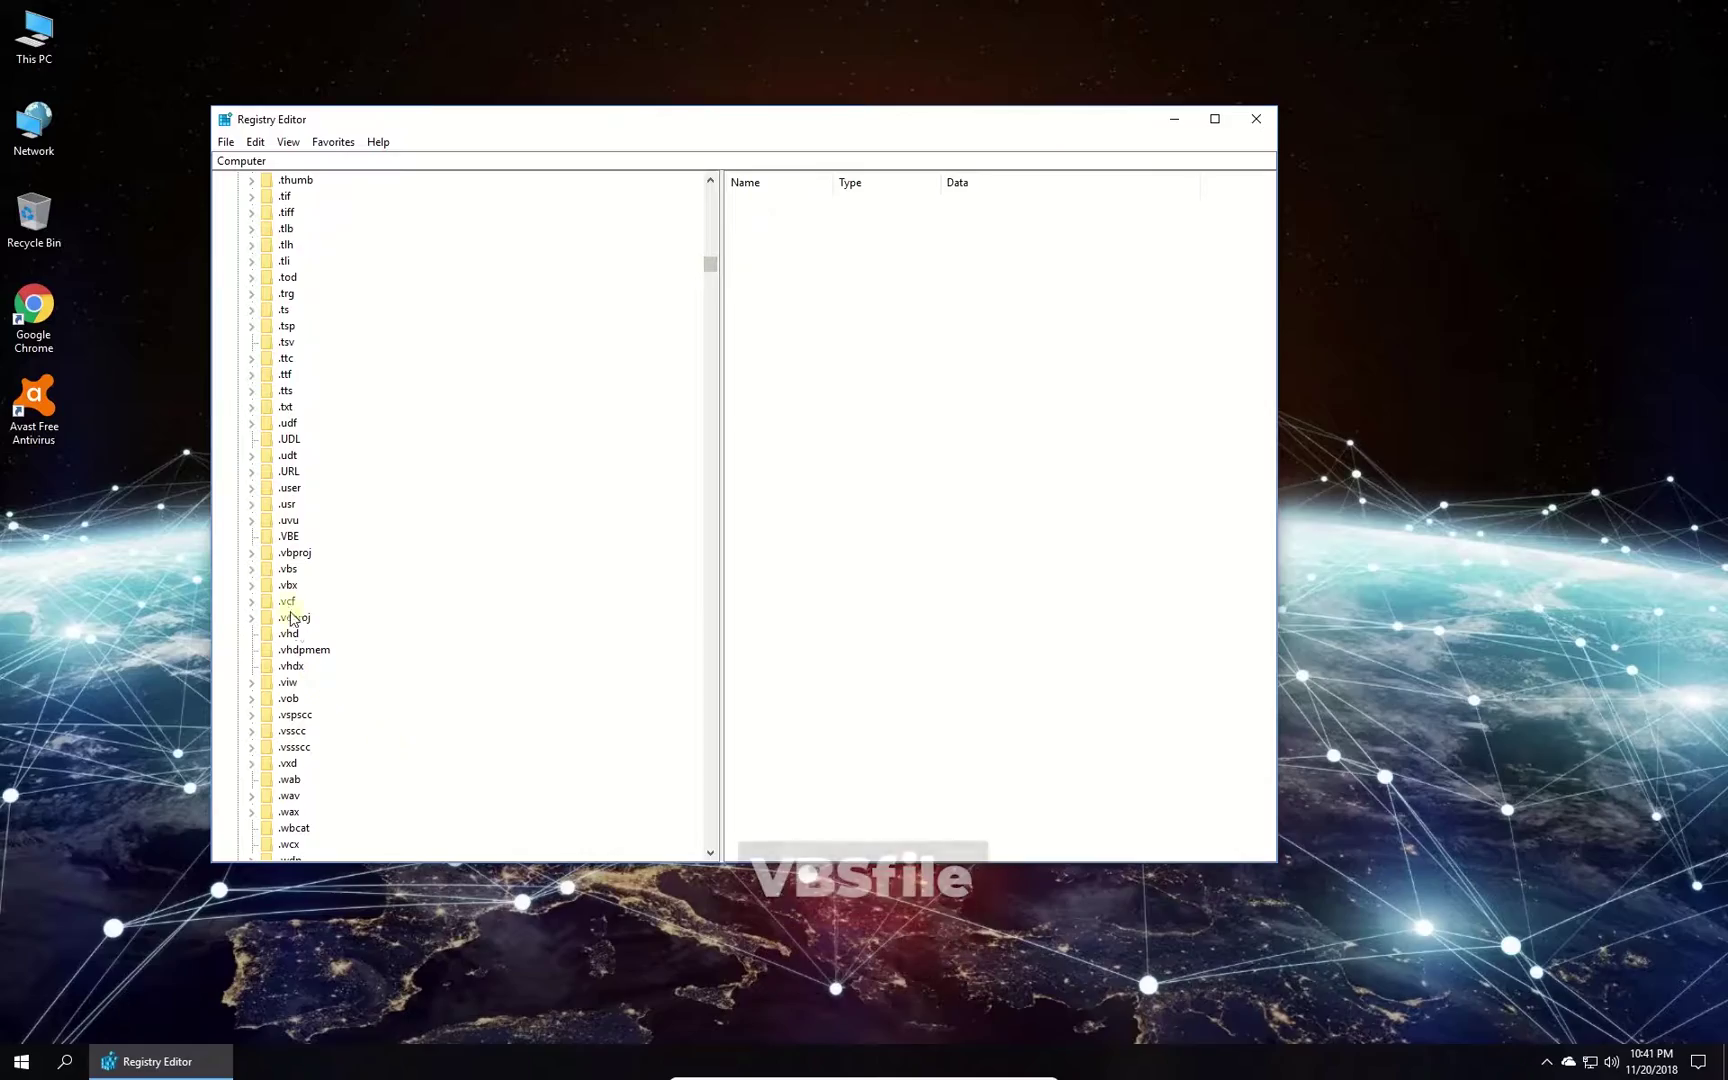
pyautogui.click(287, 568)
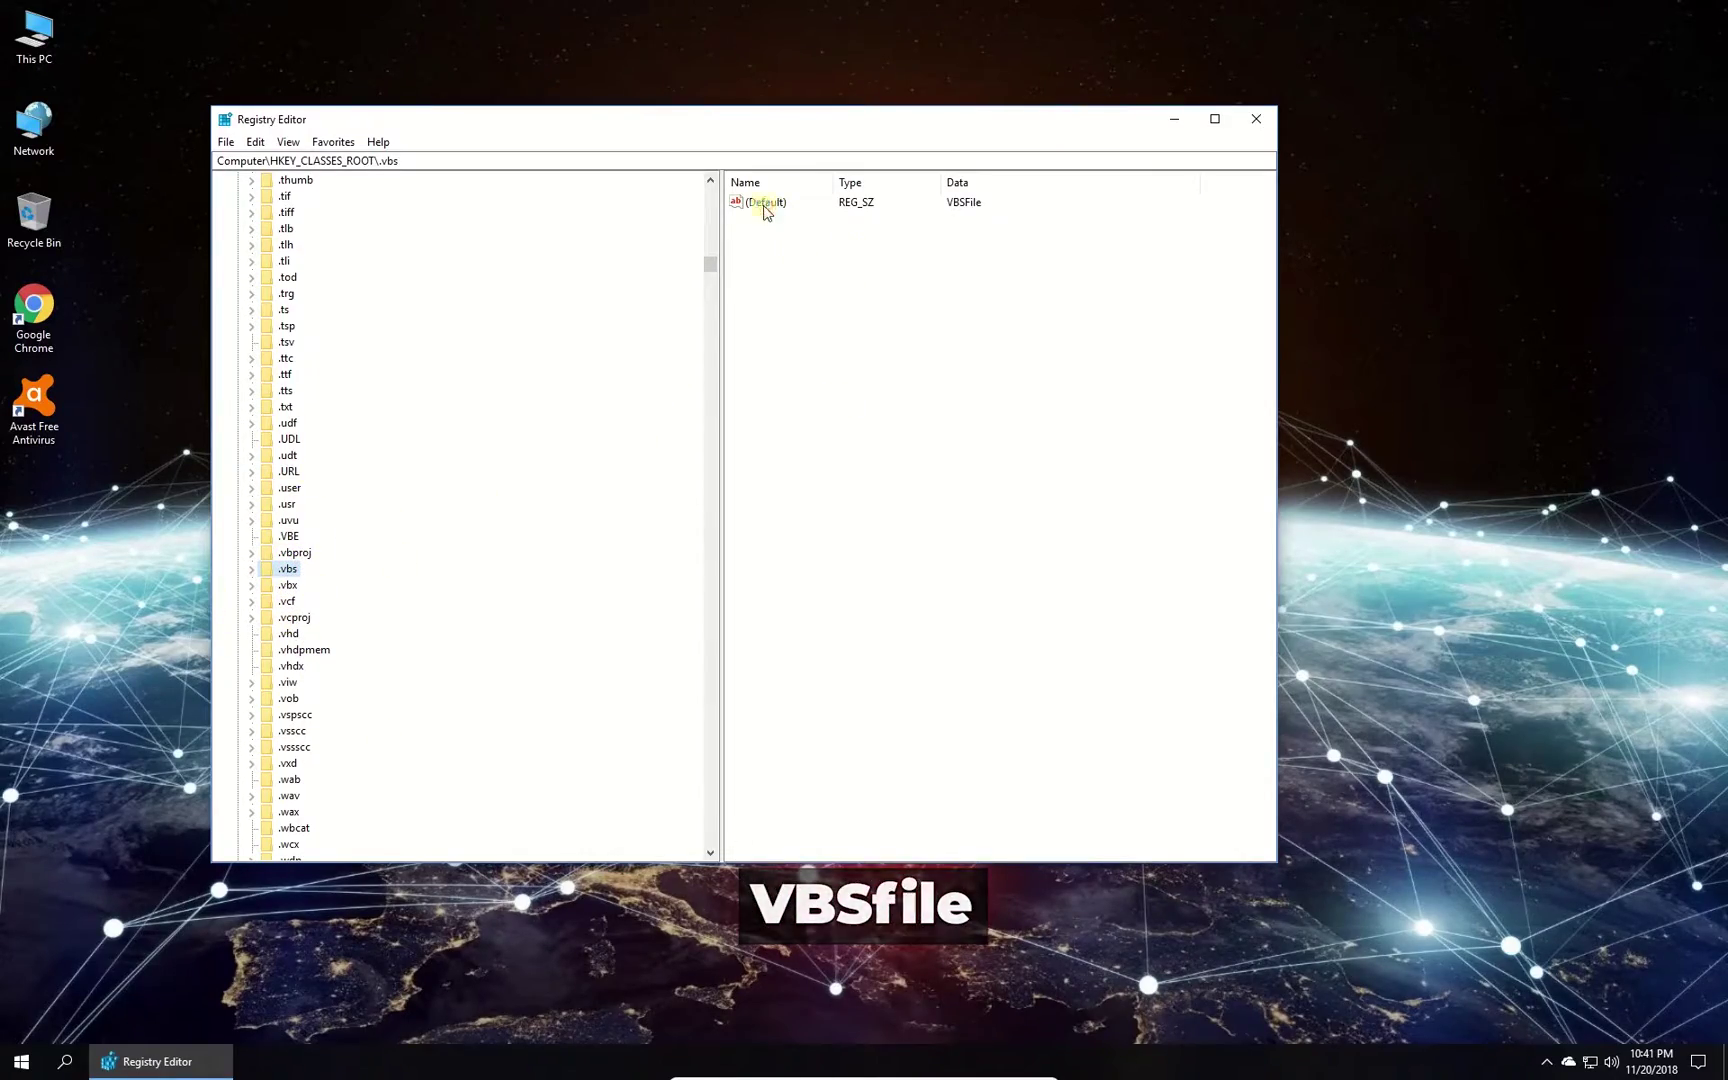